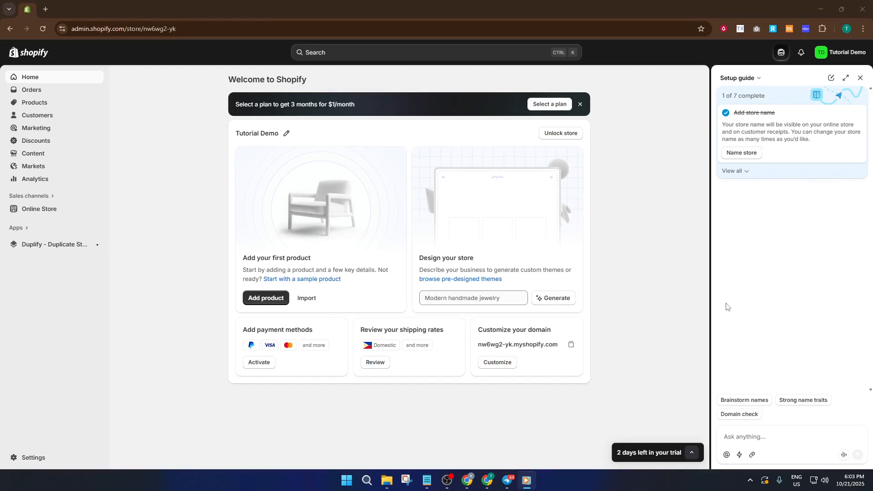
Open the general shipping rates profile in the shipping and delivery settings and start a new rate for the International zone.
left_click(861, 79)
left_click(861, 79)
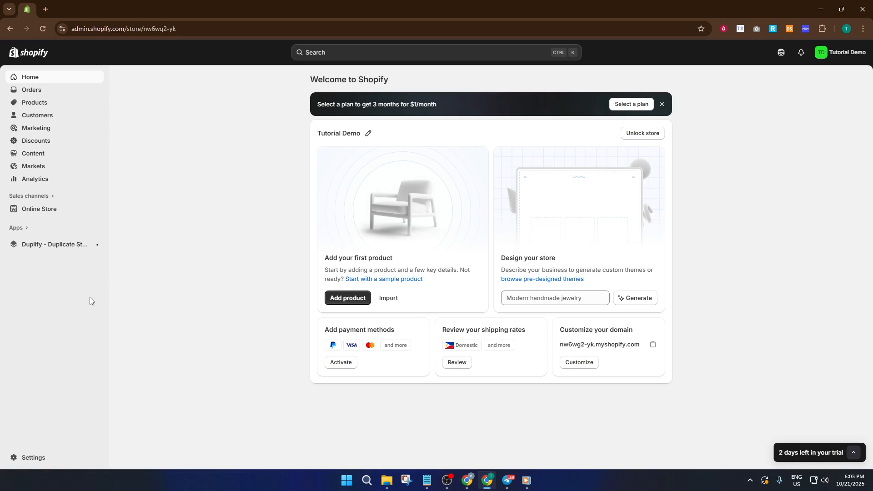
left_click(46, 459)
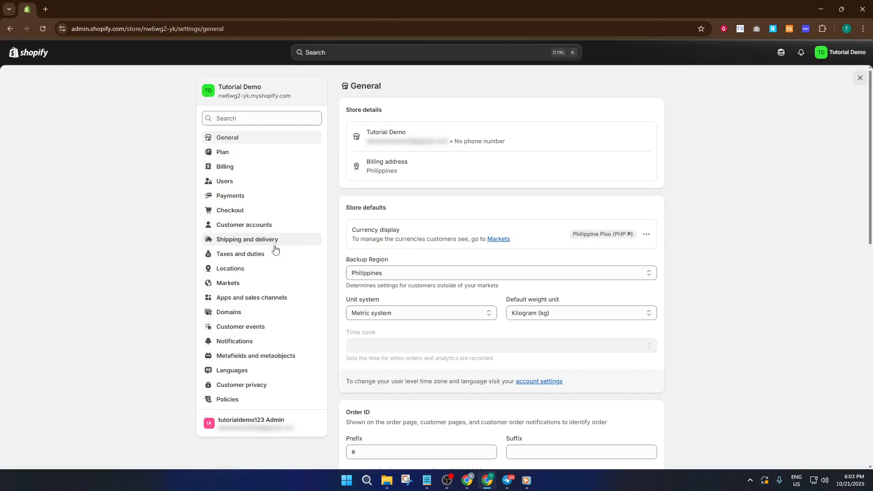
left_click(275, 246)
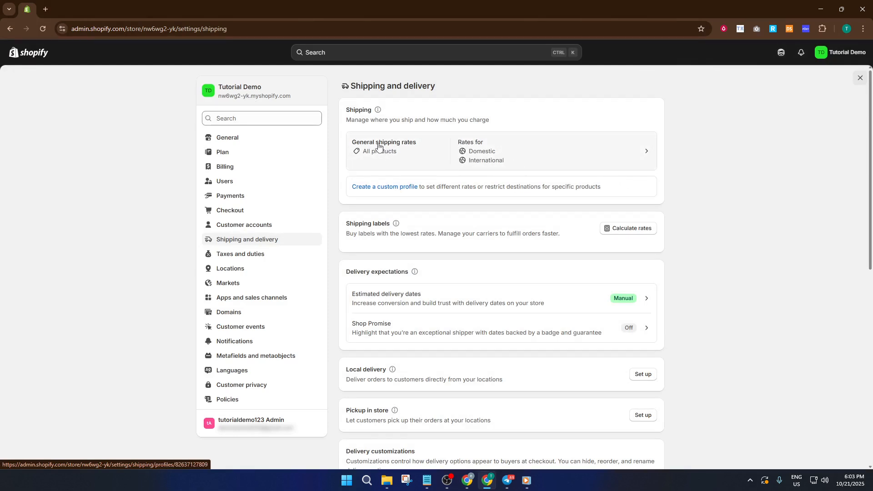
left_click(452, 160)
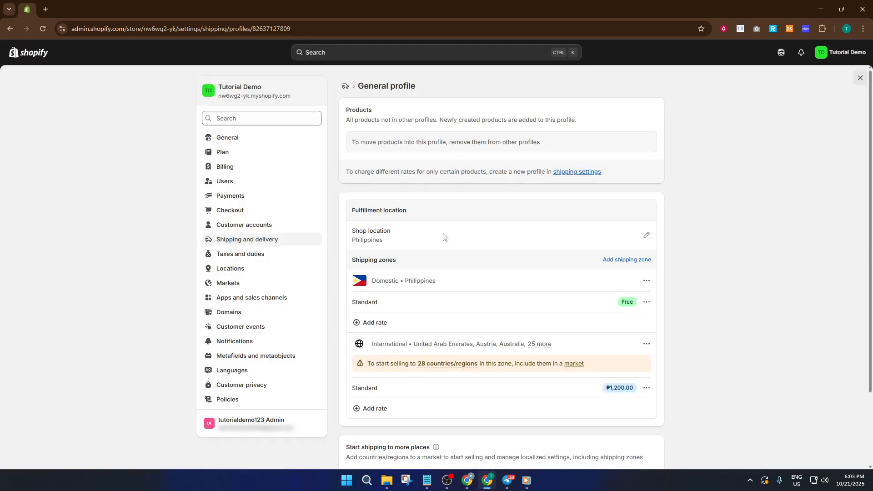
scroll(445, 243, "down", 1)
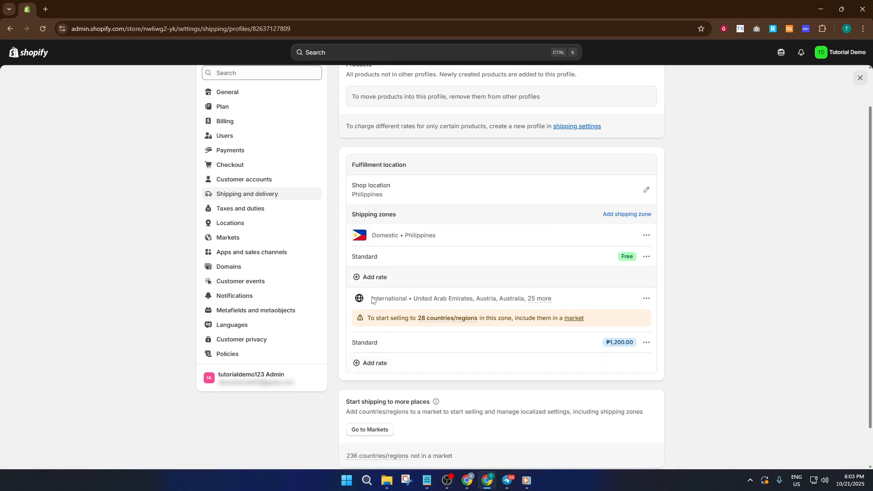
left_click(381, 363)
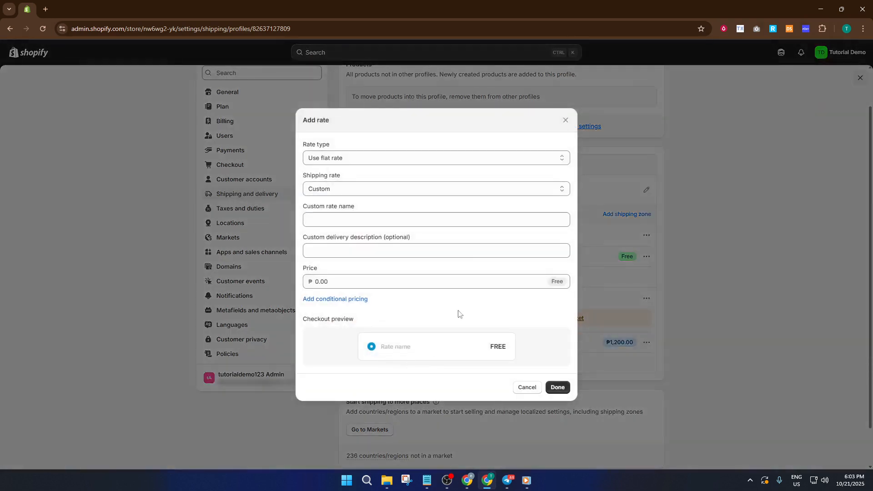
Try the rate type that uses a carrier or app to calculate rates, and return to the flat rate.
left_click(381, 159)
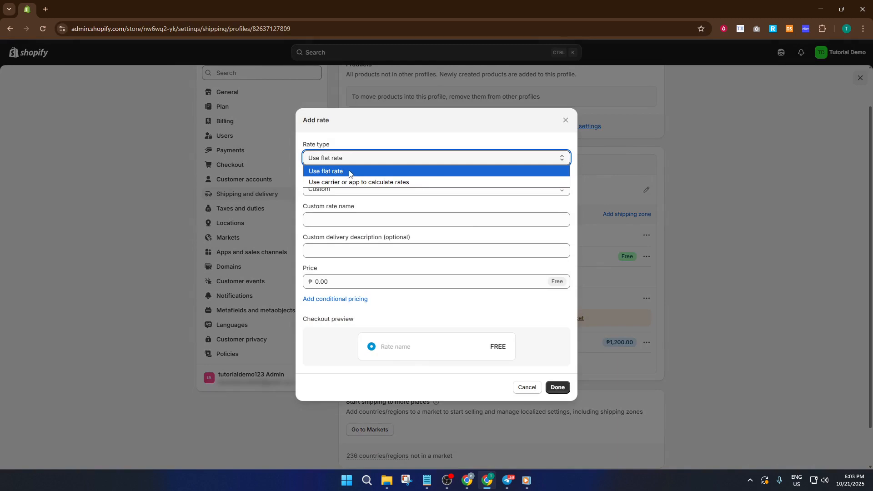
left_click(415, 183)
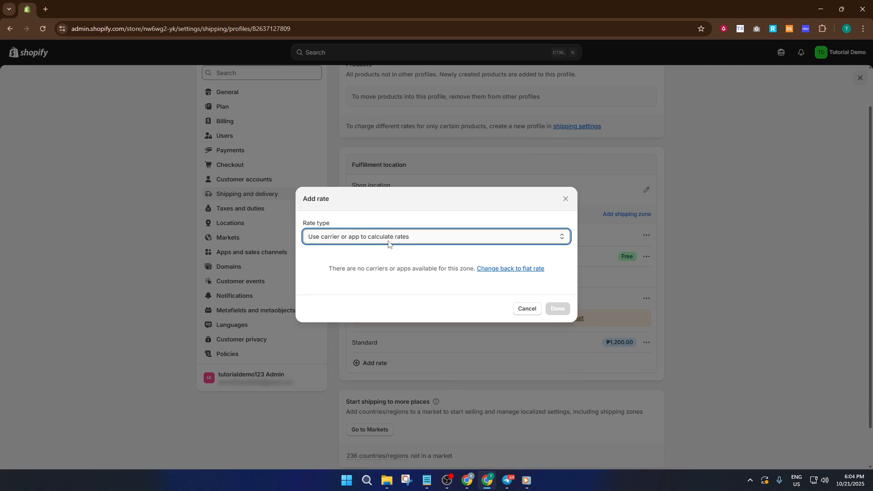
left_click(388, 243)
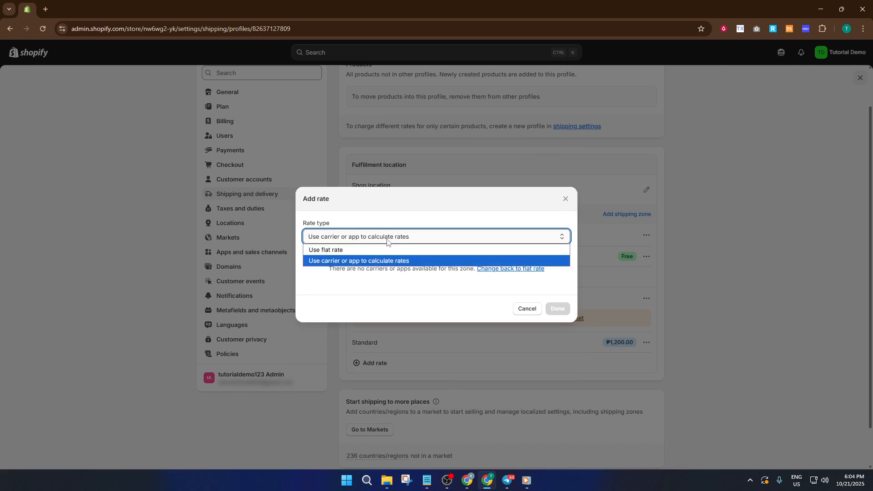
left_click(389, 242)
left_click(390, 242)
left_click(356, 252)
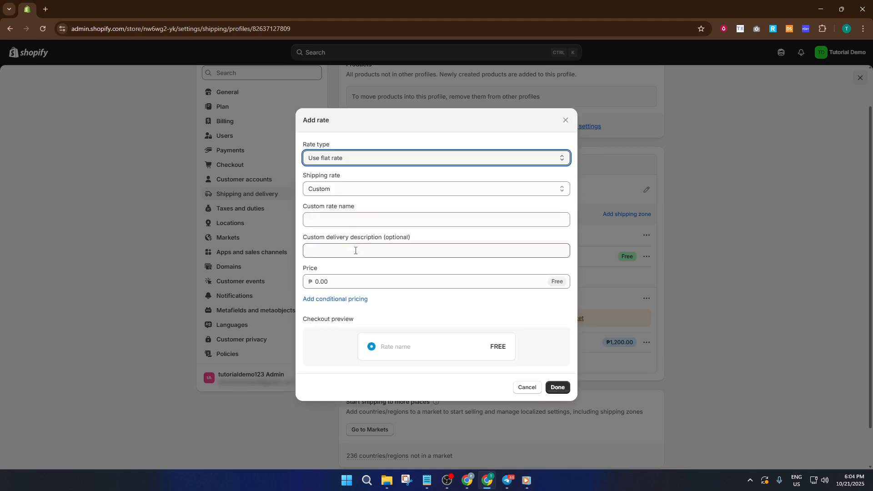
Name the custom flat rate "Express Delivery" and give it the delivery description "Ships next day".
left_click(348, 189)
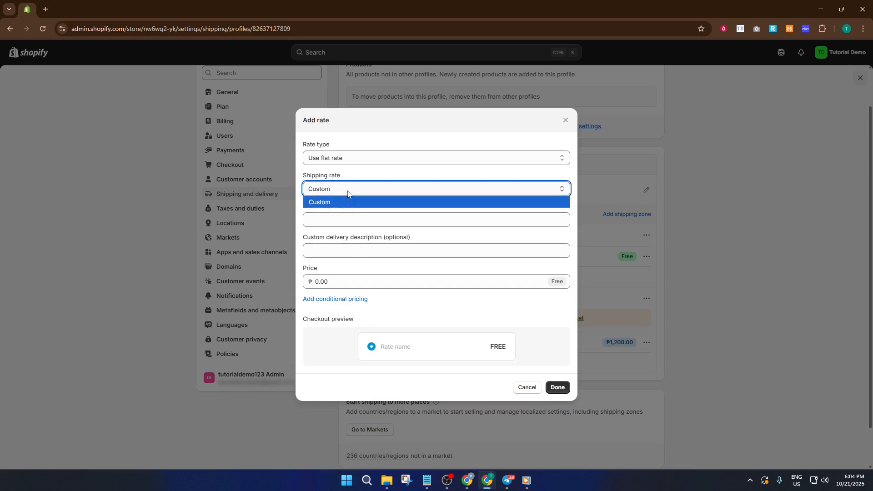
left_click(339, 201)
left_click(340, 220)
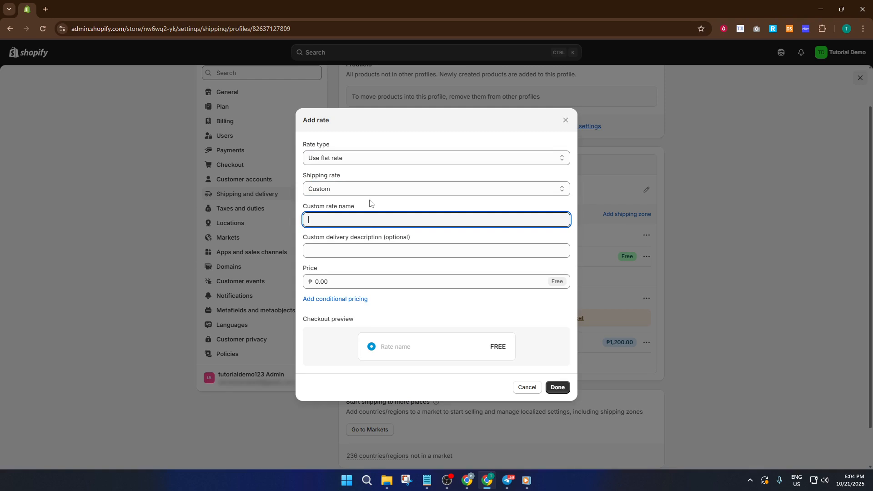
type("Express Delivery")
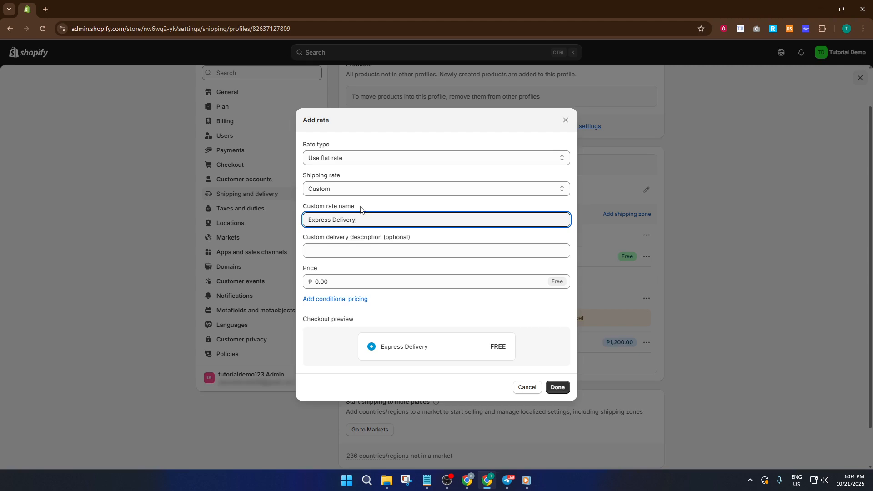
left_click(347, 249)
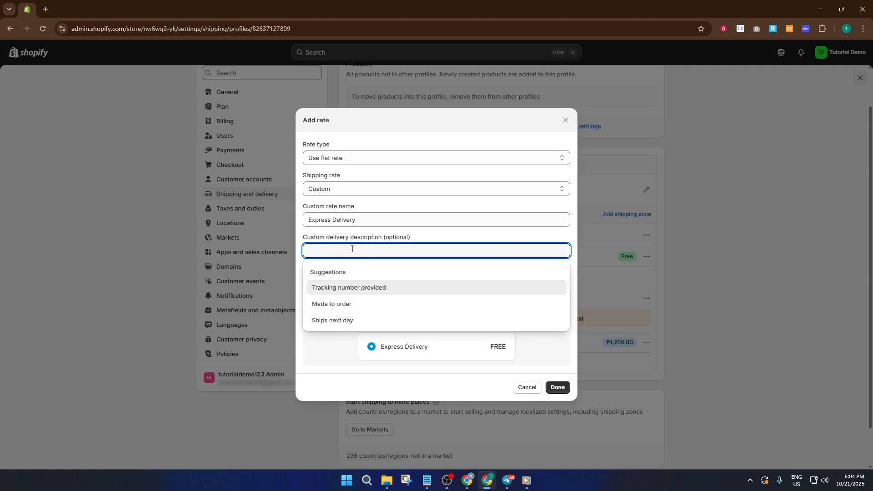
type("D")
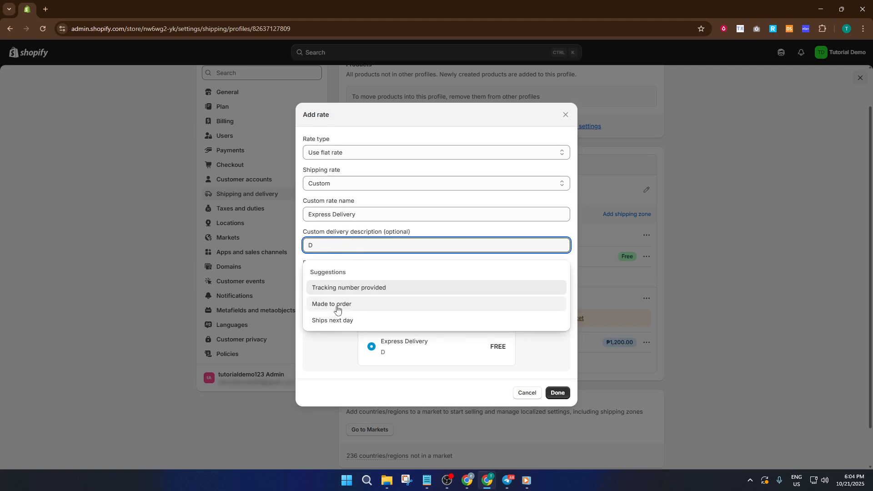
left_click(336, 320)
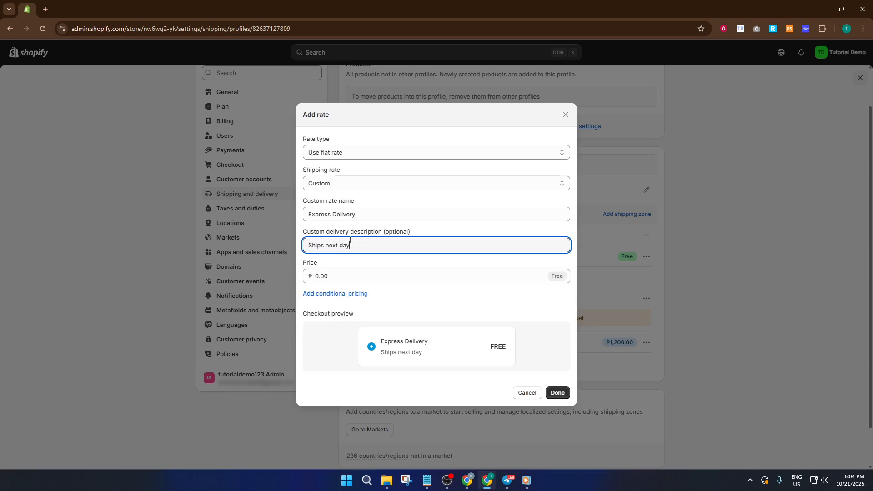
Set the Express Delivery rate's price to ₱500.00.
left_click(362, 277)
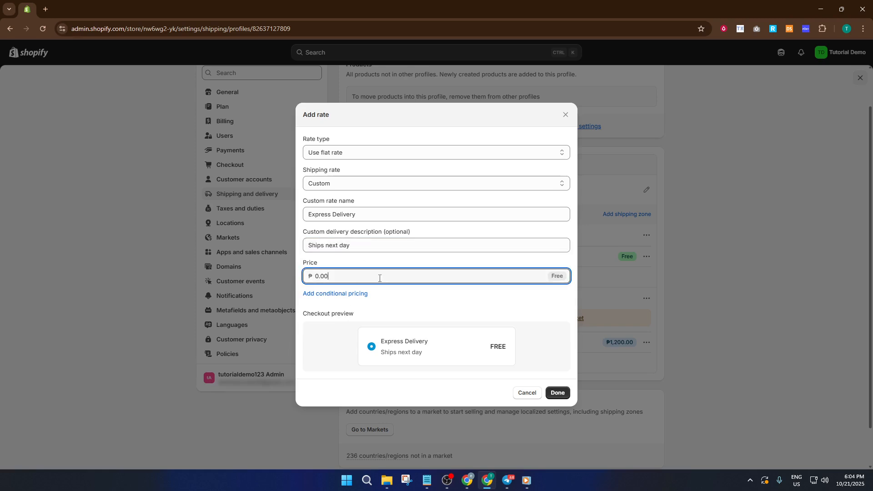
double_click(371, 276)
type("500")
left_click(436, 303)
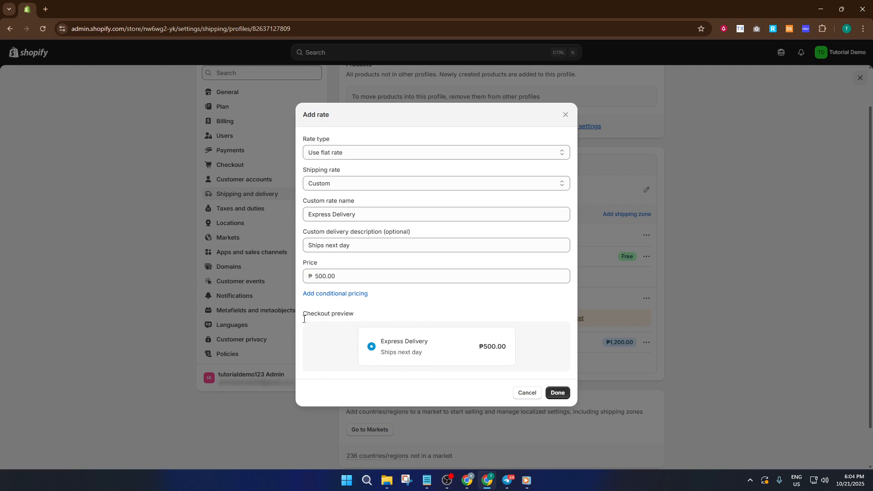
Add conditional pricing based on item weight to the rate, with a minimum weight of 1 kg.
left_click(342, 295)
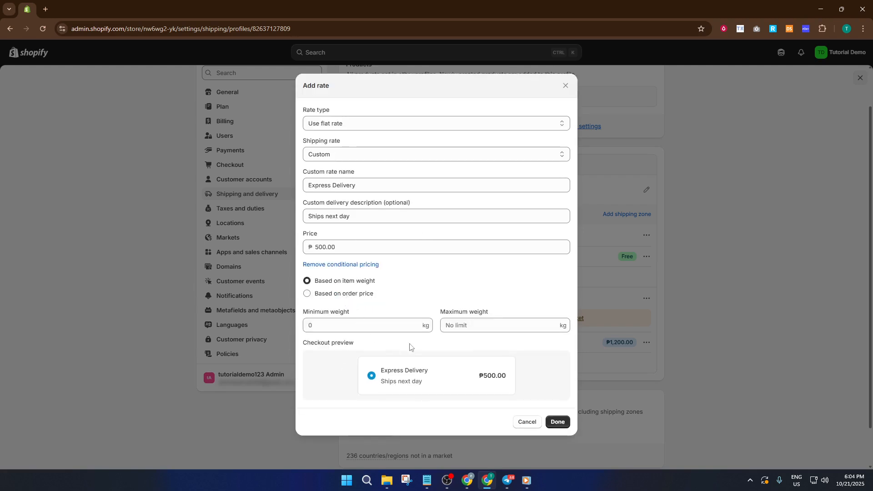
left_click(322, 295)
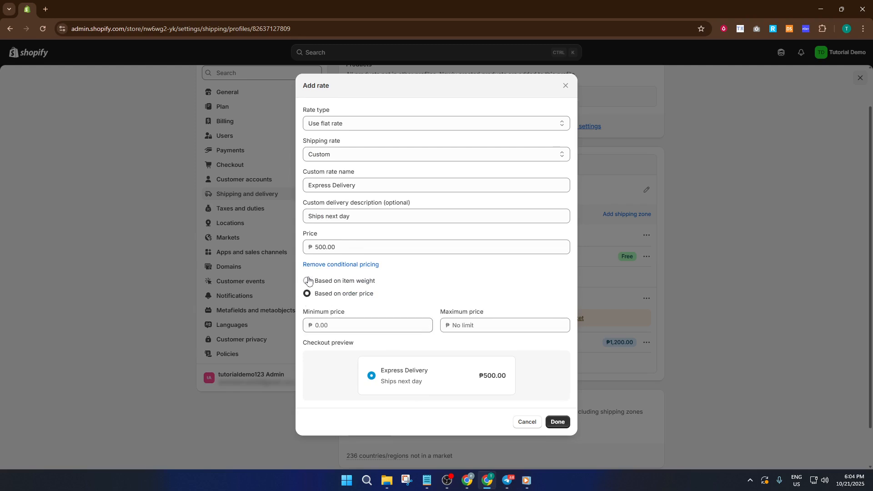
left_click(308, 281)
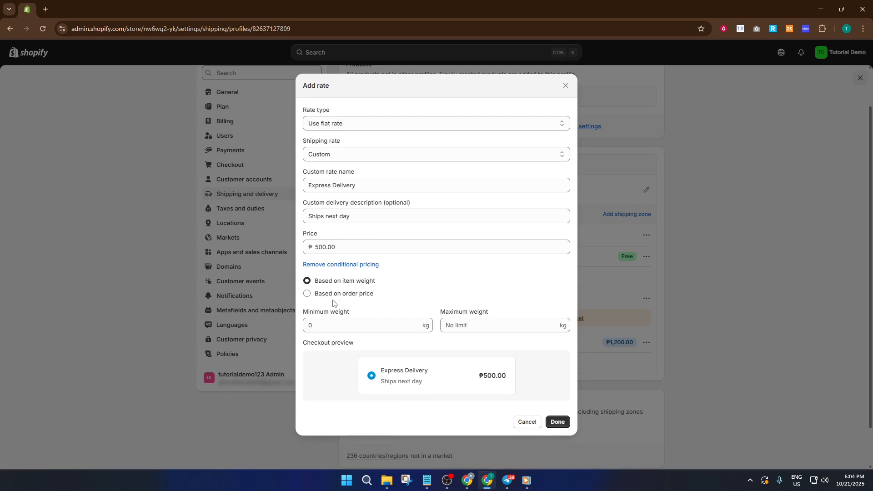
left_click(357, 324)
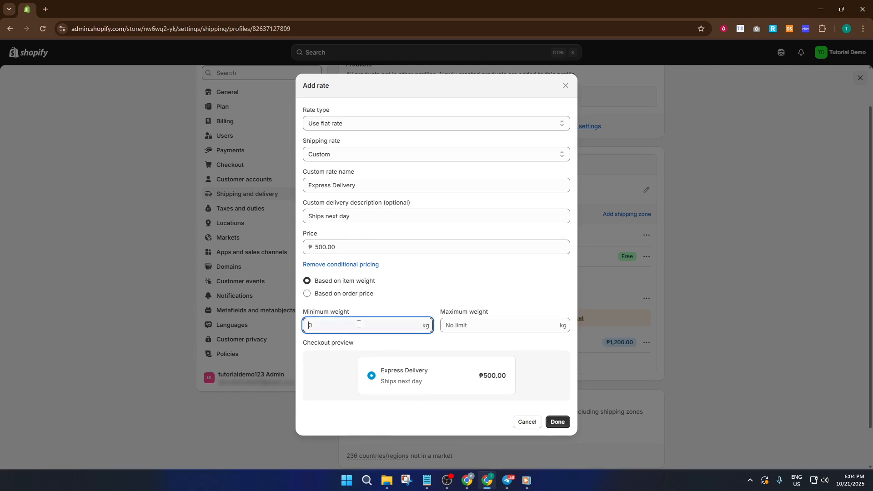
type("1")
Set the pricing condition's maximum to 100, with item weight as its basis, and finish adding the rate.
left_click(503, 328)
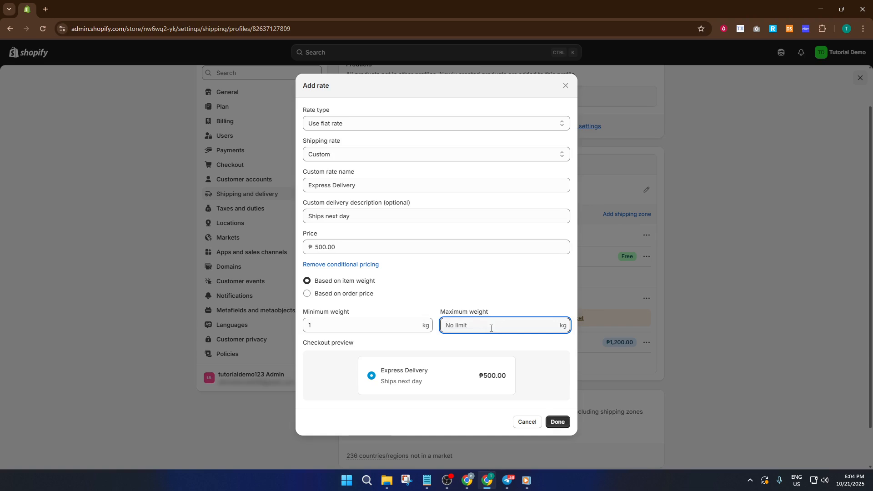
left_click(492, 294)
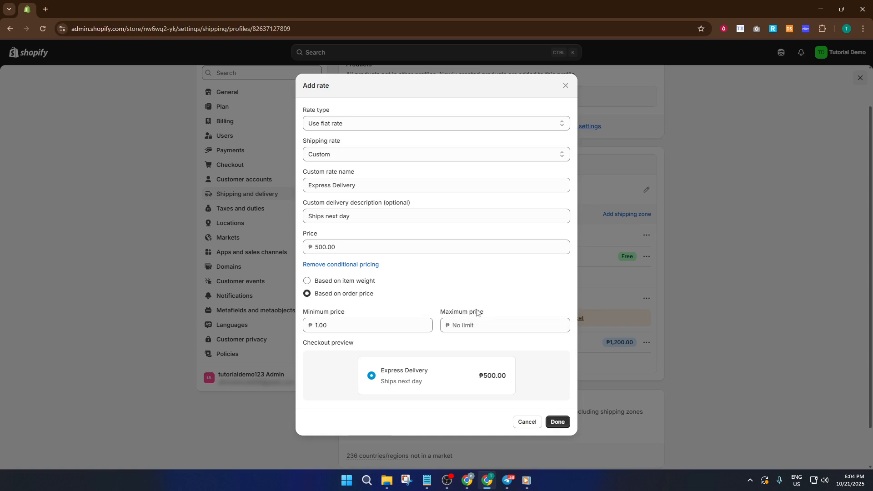
left_click(484, 325)
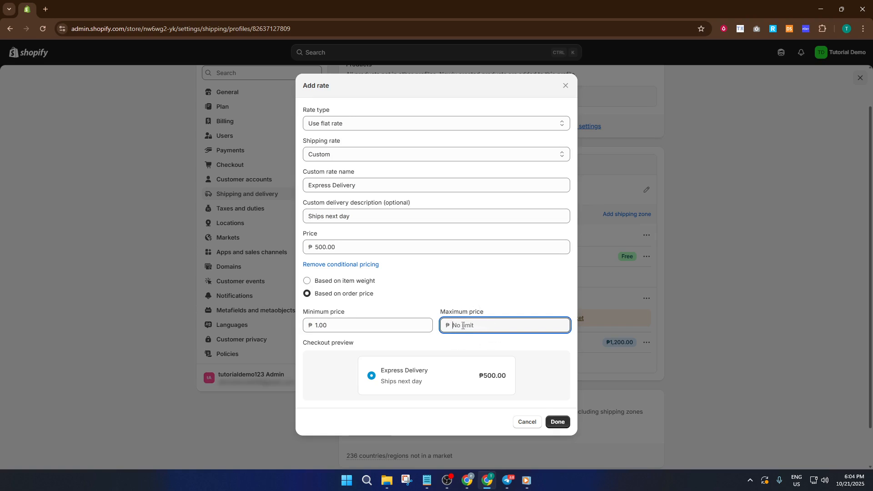
type("100")
left_click(482, 286)
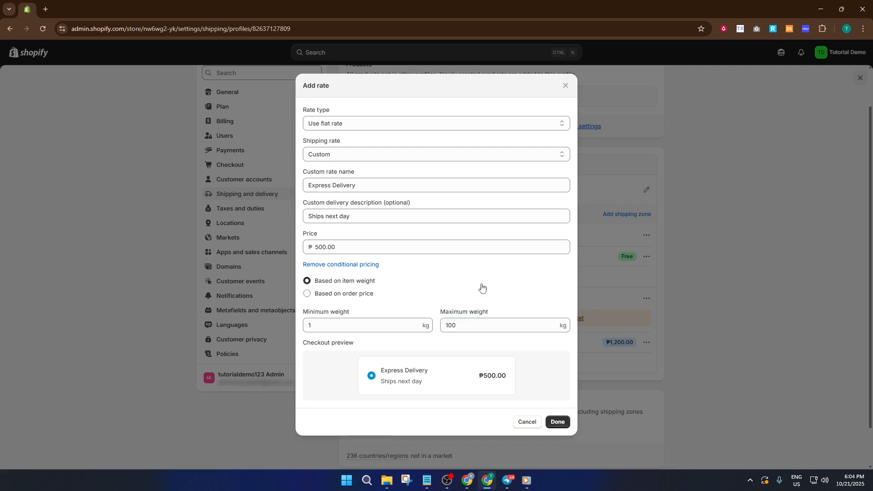
left_click(354, 325)
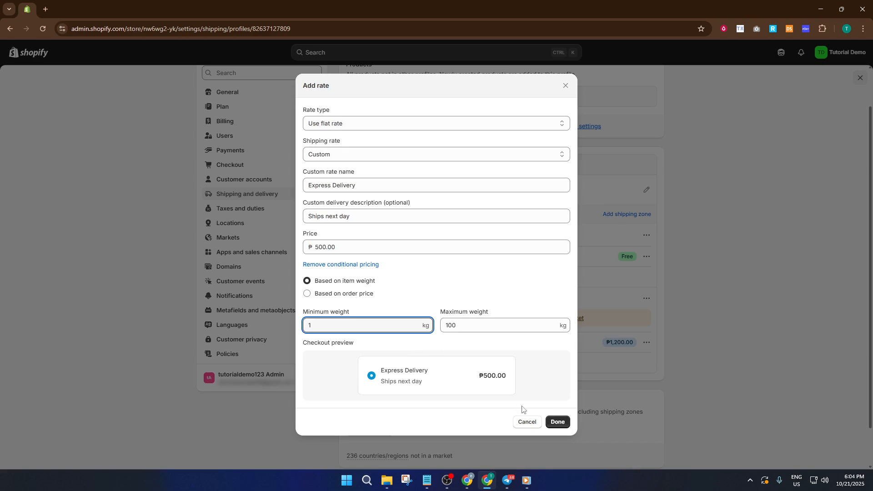
left_click(558, 421)
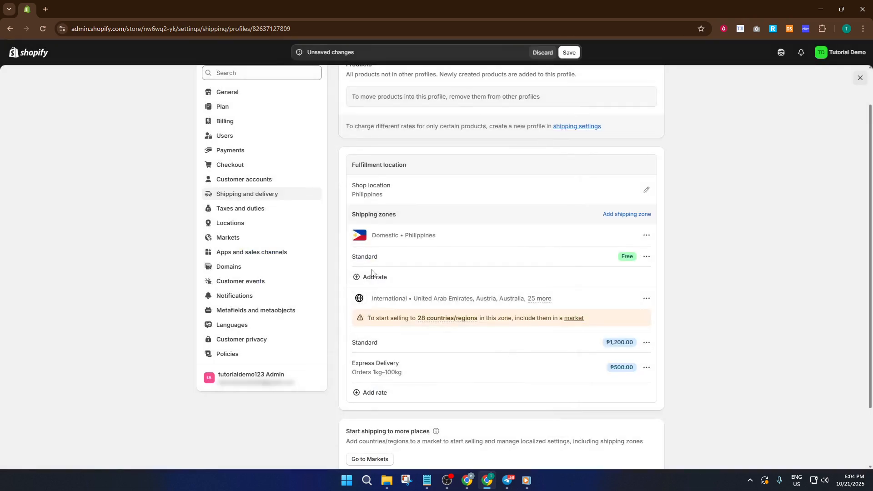